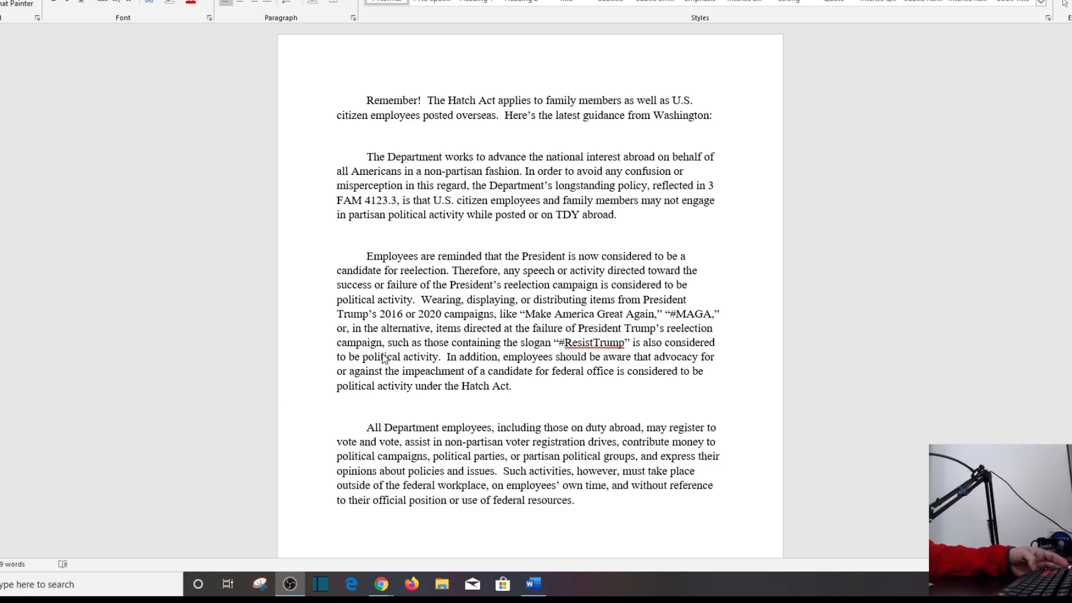
pyautogui.keyDown('ctrl'); pyautogui.scroll(2, 635, 357); pyautogui.keyUp('ctrl')
pyautogui.keyDown('ctrl'); pyautogui.scroll(1, 635, 356); pyautogui.keyUp('ctrl')
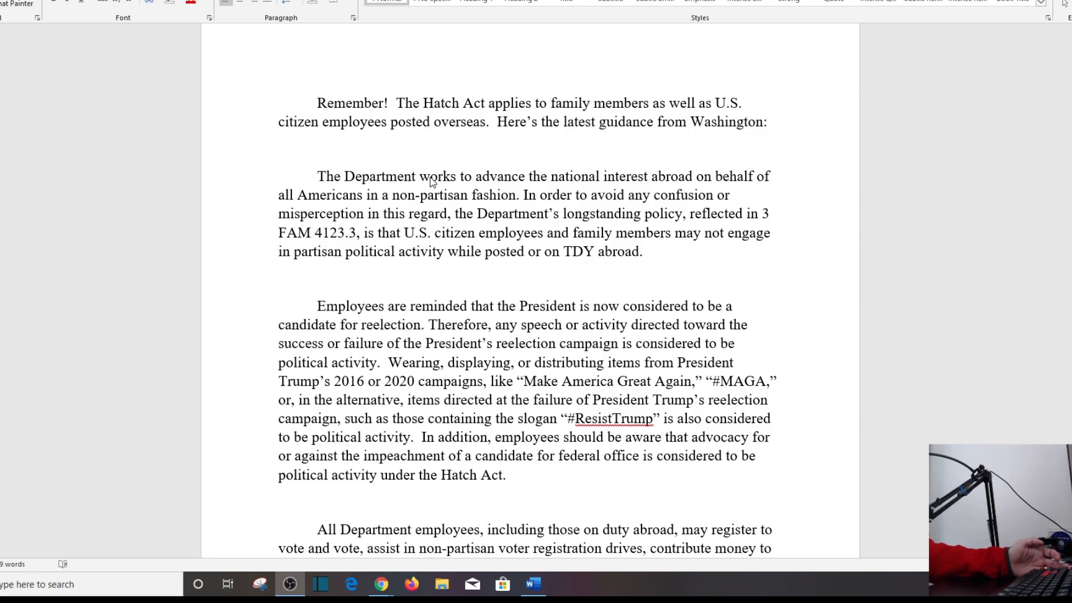
# Switch to the Word memo and select the Department's non-partisan policy paragraph.
pyautogui.hotkey('alt', 'Tab')
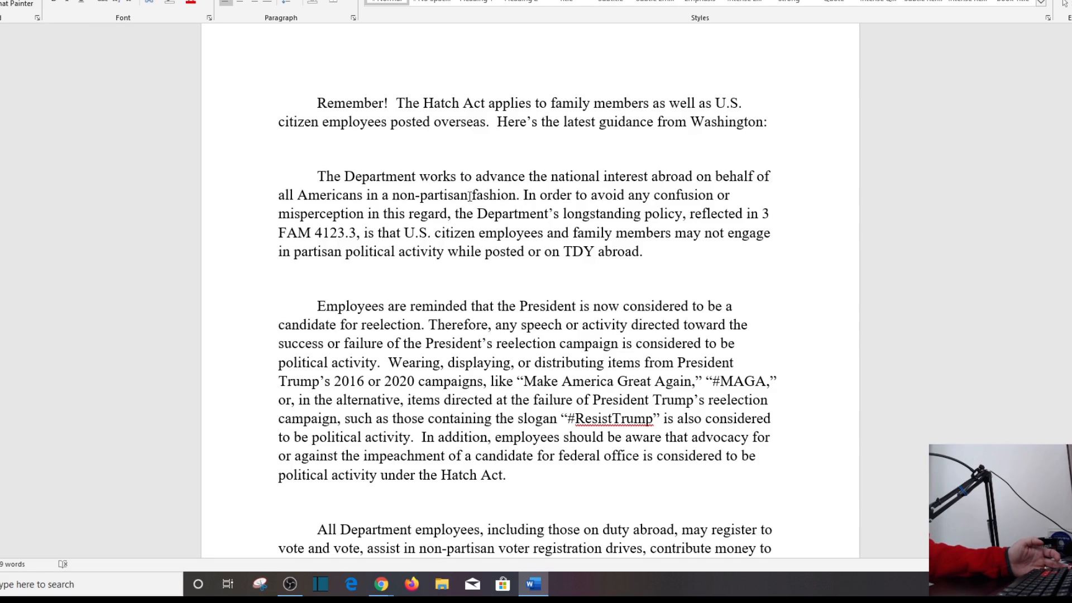
pyautogui.moveTo(317, 174); pyautogui.dragTo(642, 250)
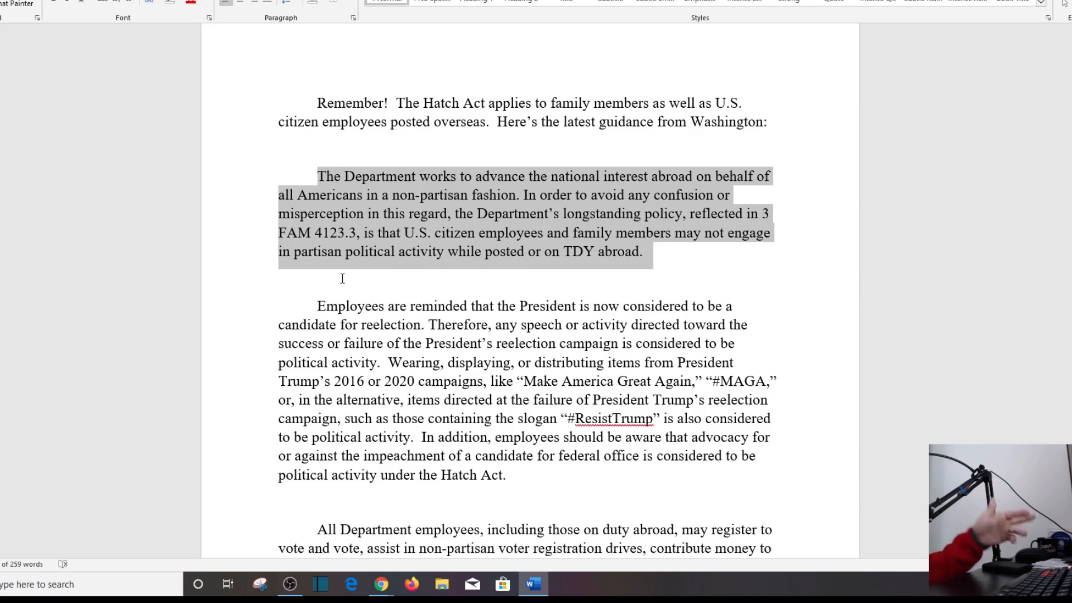
# Select the memo's paragraph about the President's reelection campaign.
pyautogui.moveTo(318, 306)
pyautogui.mouseDown()
pyautogui.moveTo(442, 362)
pyautogui.moveTo(510, 476)
pyautogui.mouseUp()
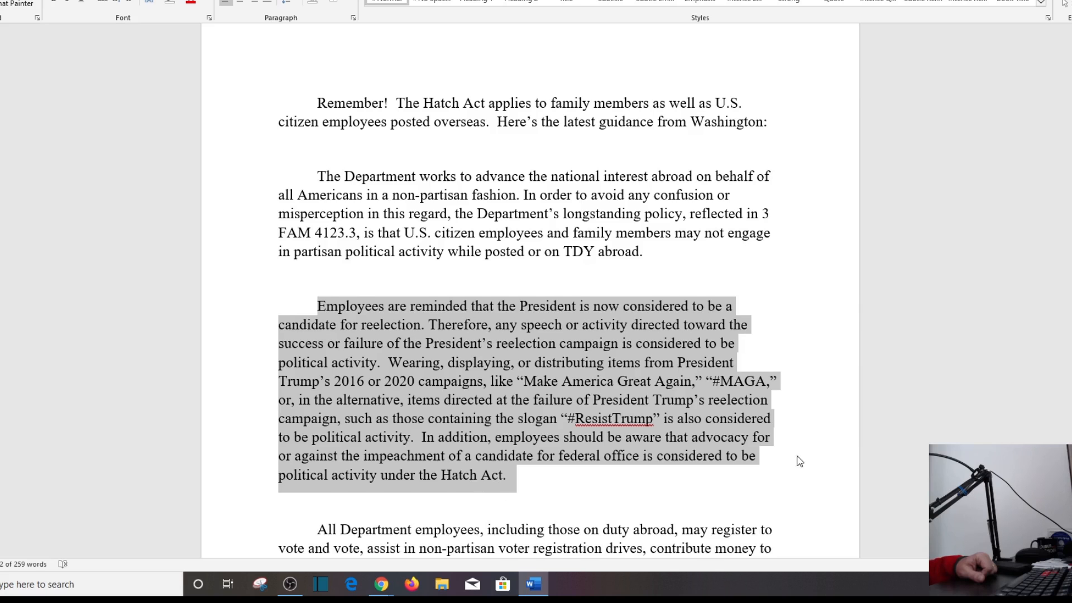
pyautogui.scroll(-3, 797, 455)
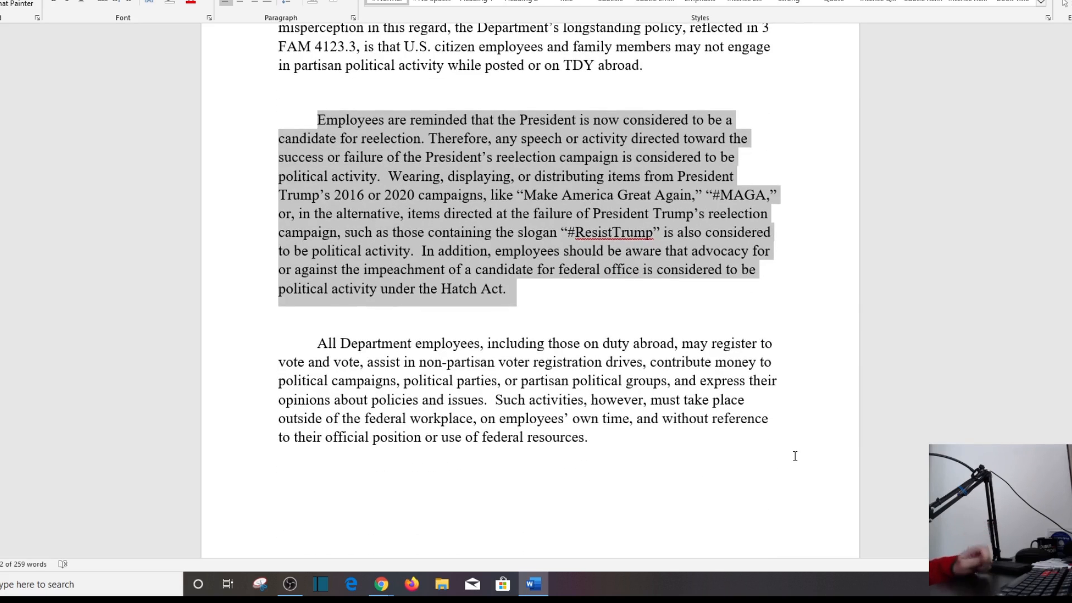
# Select the memo's final paragraph on permitted activities, then clear the selection.
pyautogui.moveTo(634, 443); pyautogui.dragTo(377, 357)
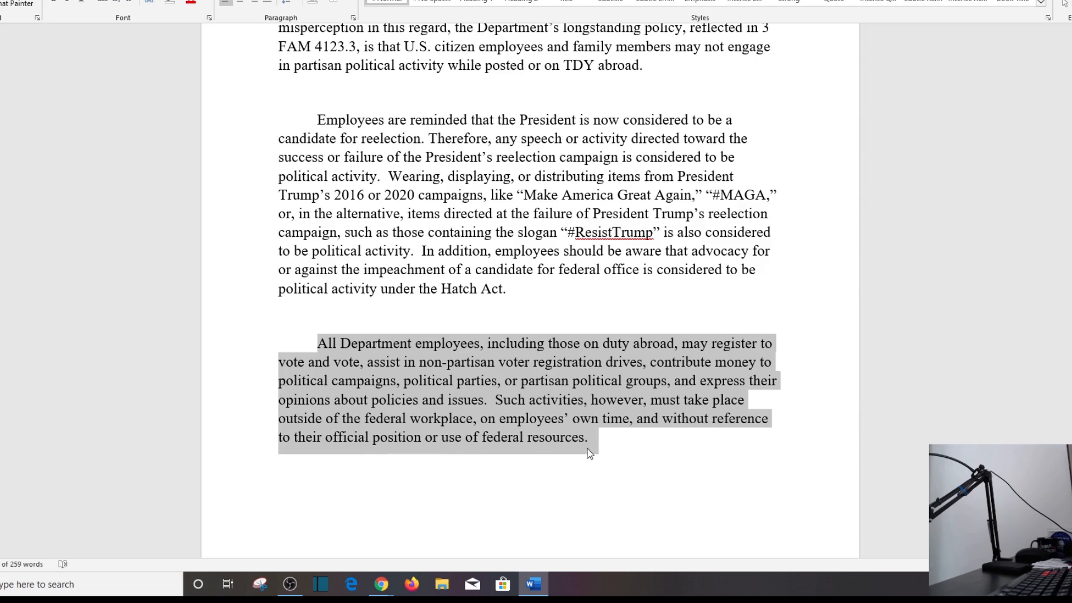
pyautogui.click(636, 461)
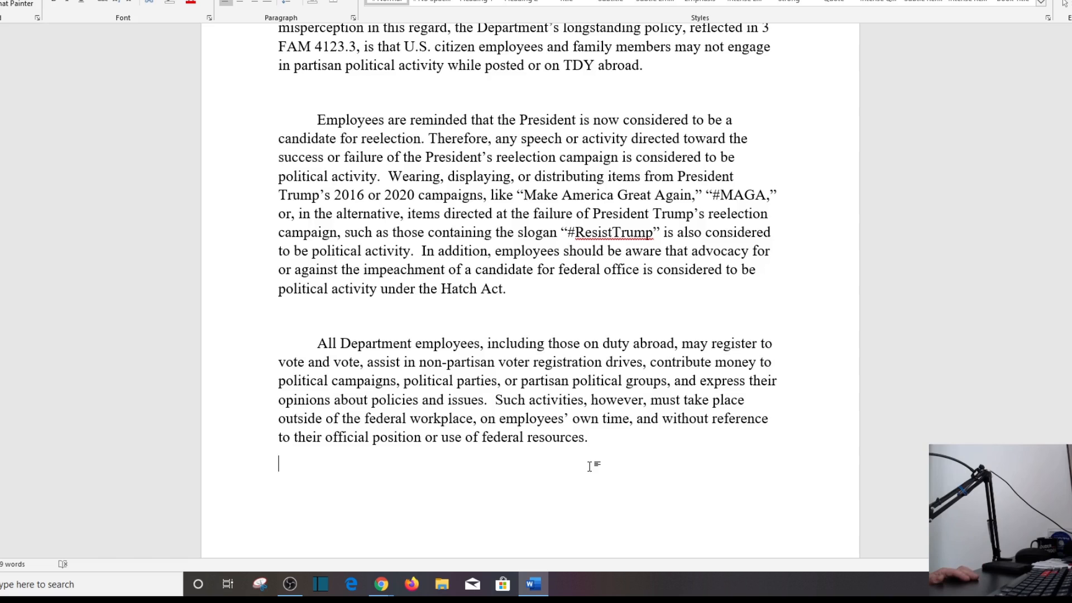
# Cut the permitted-activities paragraph and paste it right after the opening paragraph.
pyautogui.moveTo(606, 444); pyautogui.dragTo(331, 348)
pyautogui.hotkey('ctrl', 'c')
pyautogui.rightClick(331, 347)
pyautogui.click(339, 357)
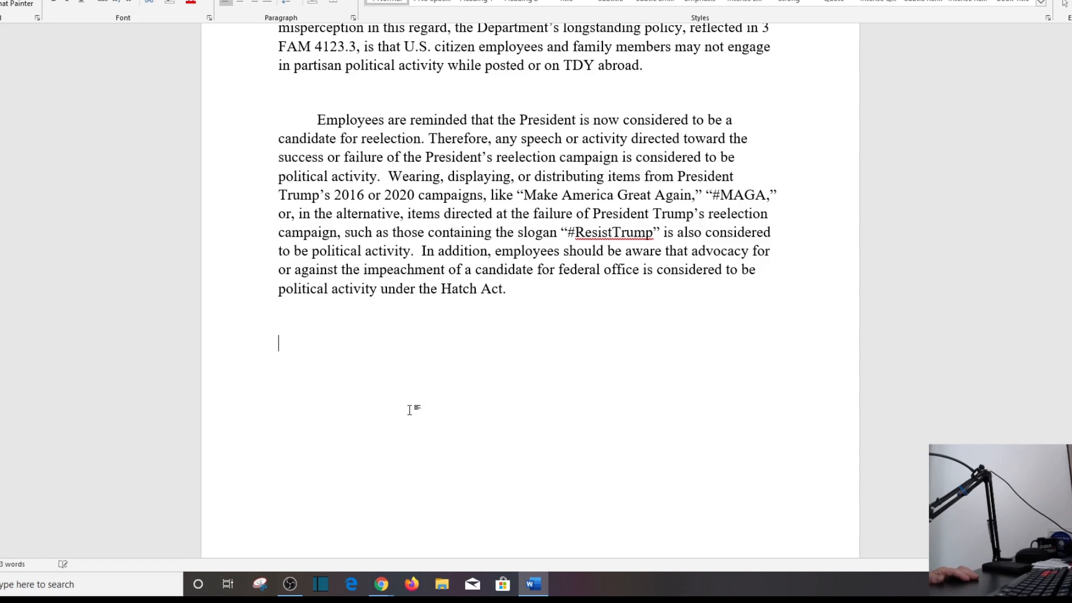
pyautogui.scroll(4, 410, 410)
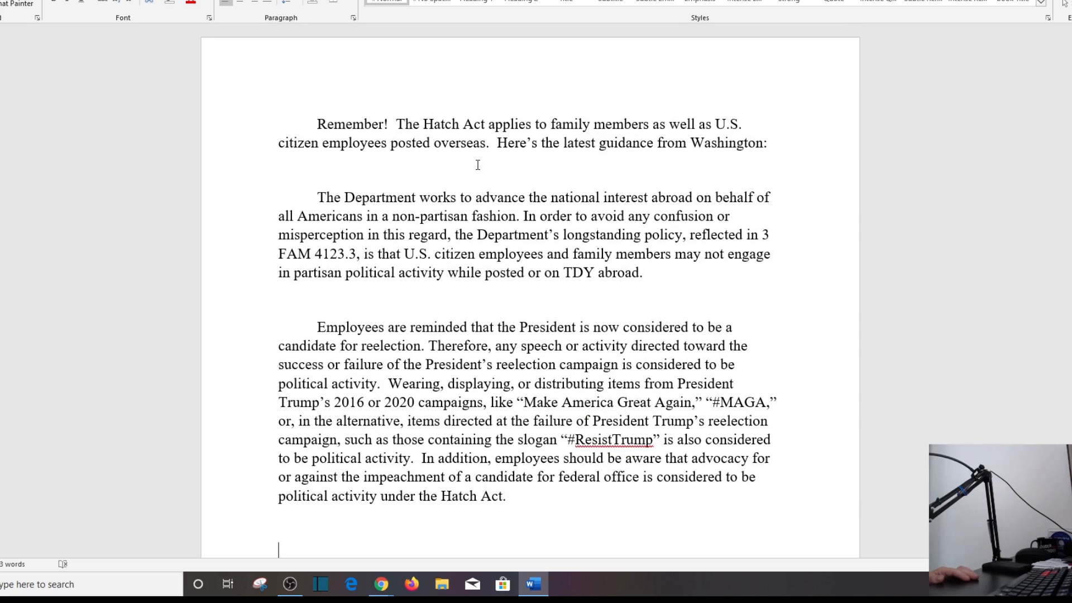
pyautogui.press('Return')
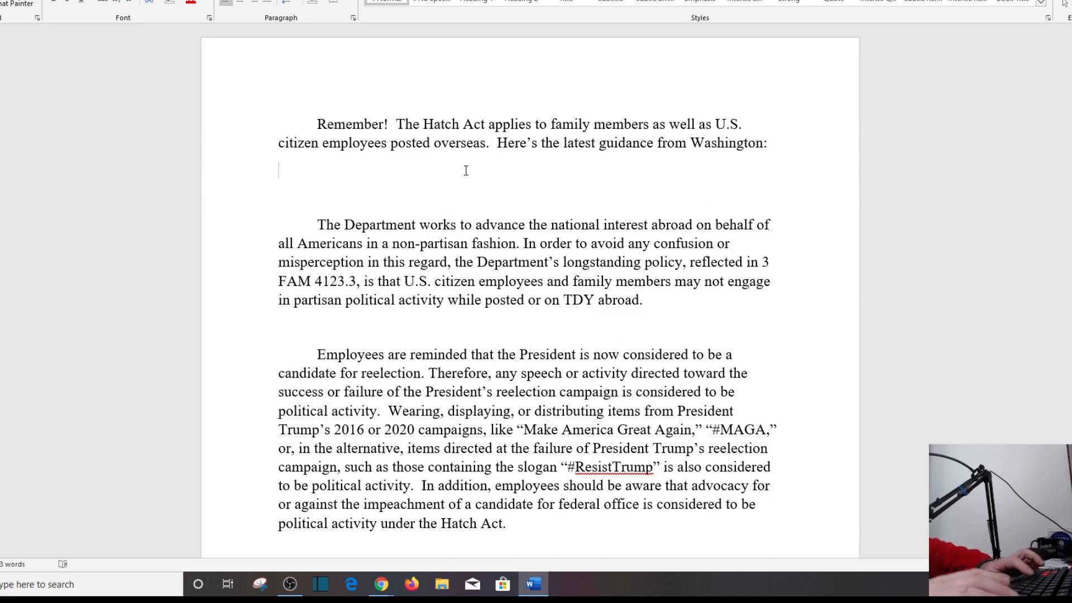
pyautogui.hotkey('ctrl', 'v')
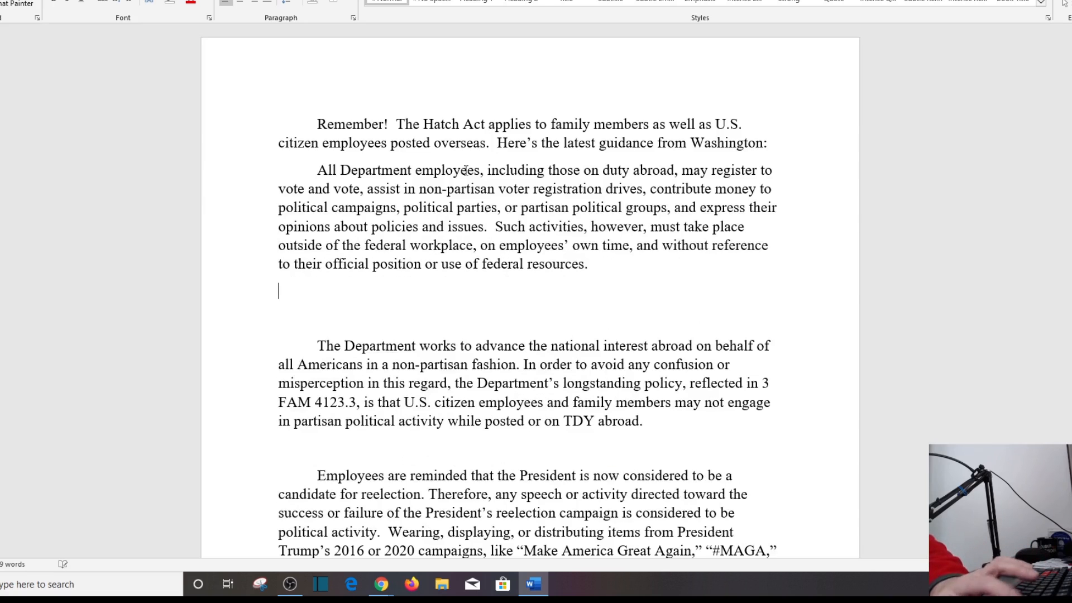
# Remove the extra blank lines left between the memo's paragraphs.
pyautogui.press('Delete')
pyautogui.press('Delete')
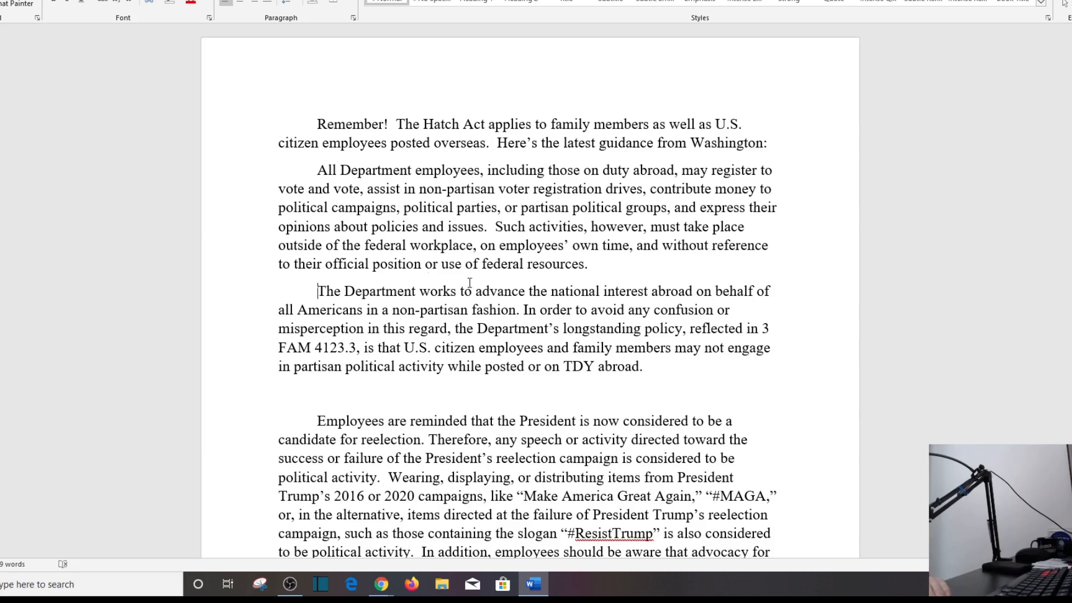
pyautogui.click(349, 404)
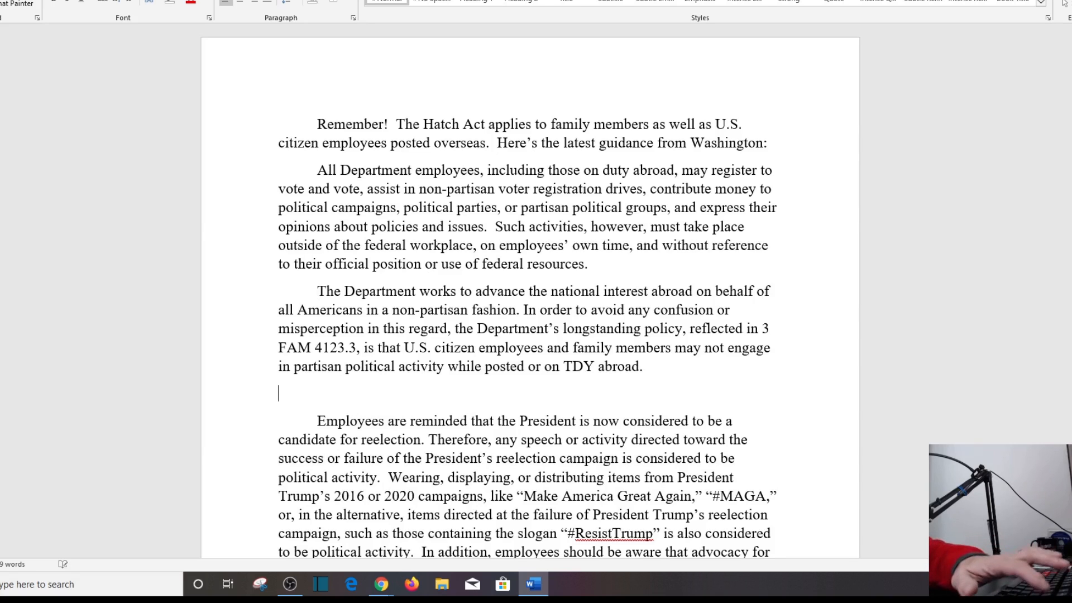
pyautogui.press('BackSpace')
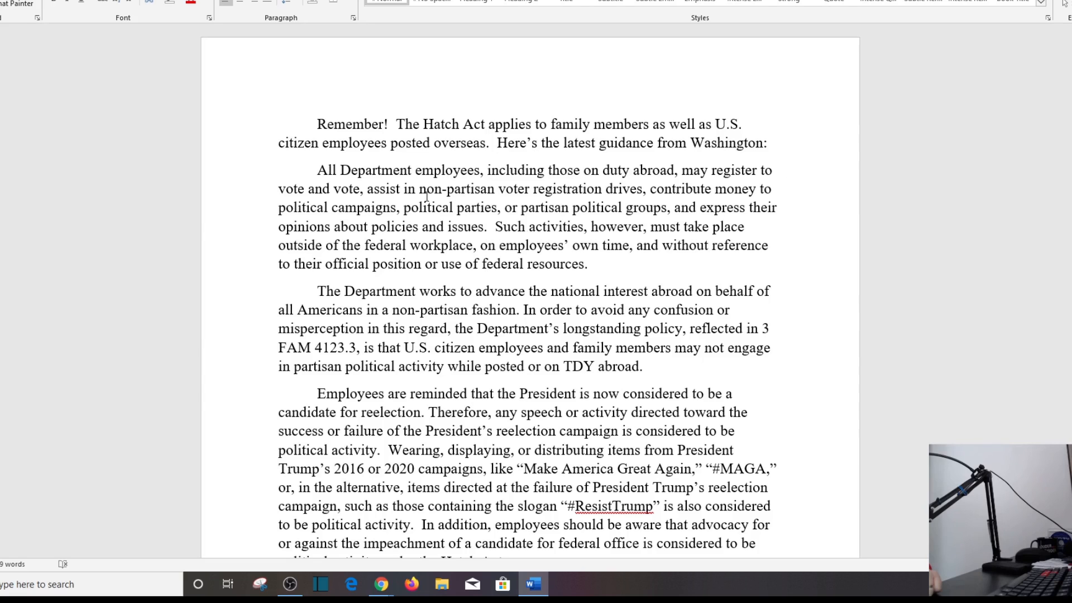
# Select the moved All Department employees paragraph, then deselect it.
pyautogui.moveTo(590, 264); pyautogui.dragTo(318, 169)
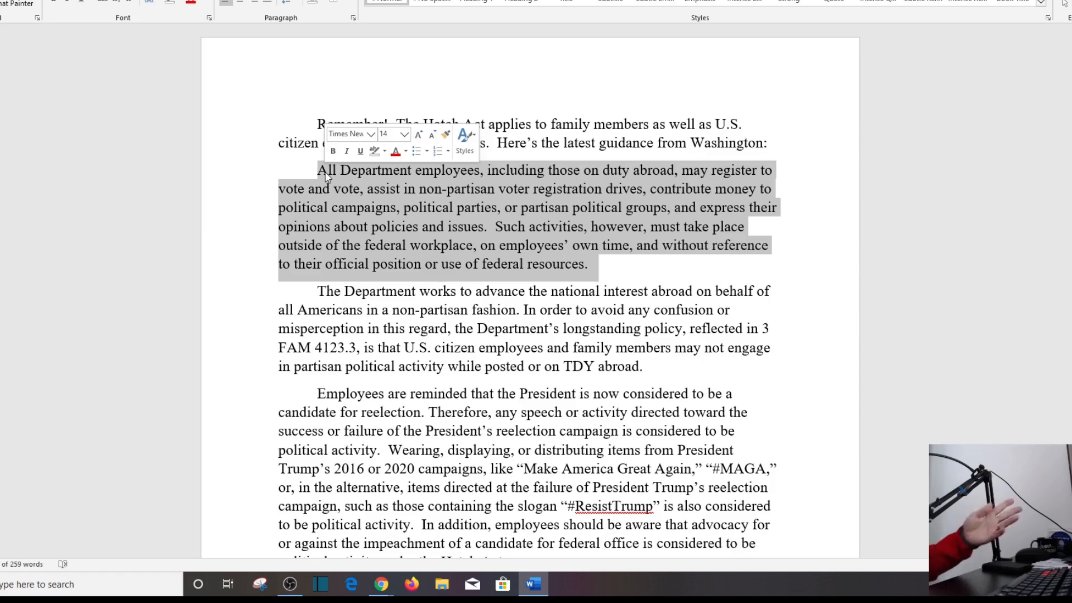
pyautogui.click(558, 317)
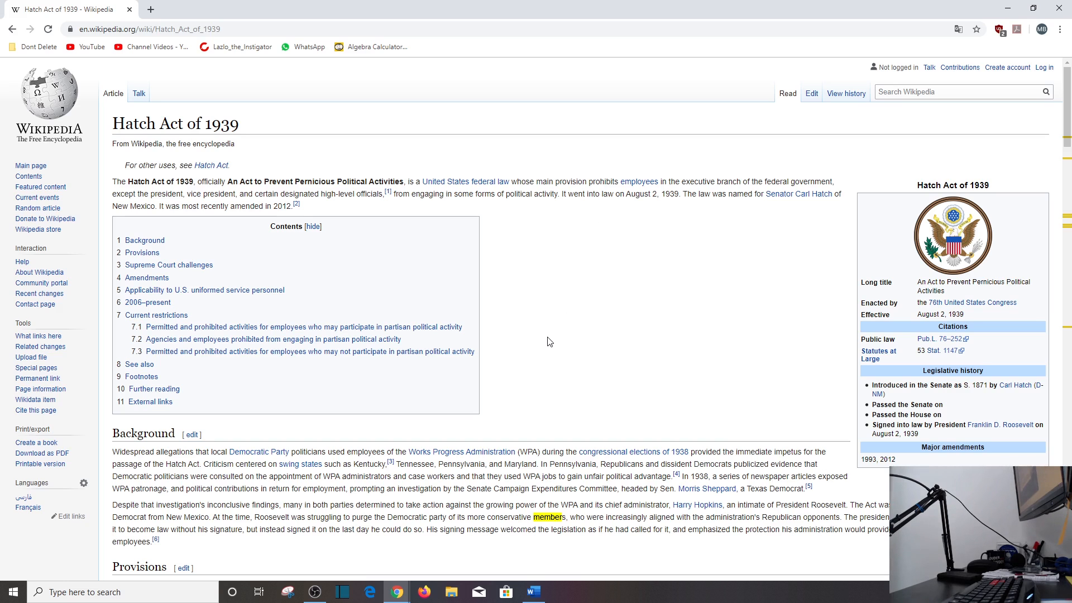
pyautogui.scroll(-3, 548, 340)
pyautogui.scroll(-1, 548, 341)
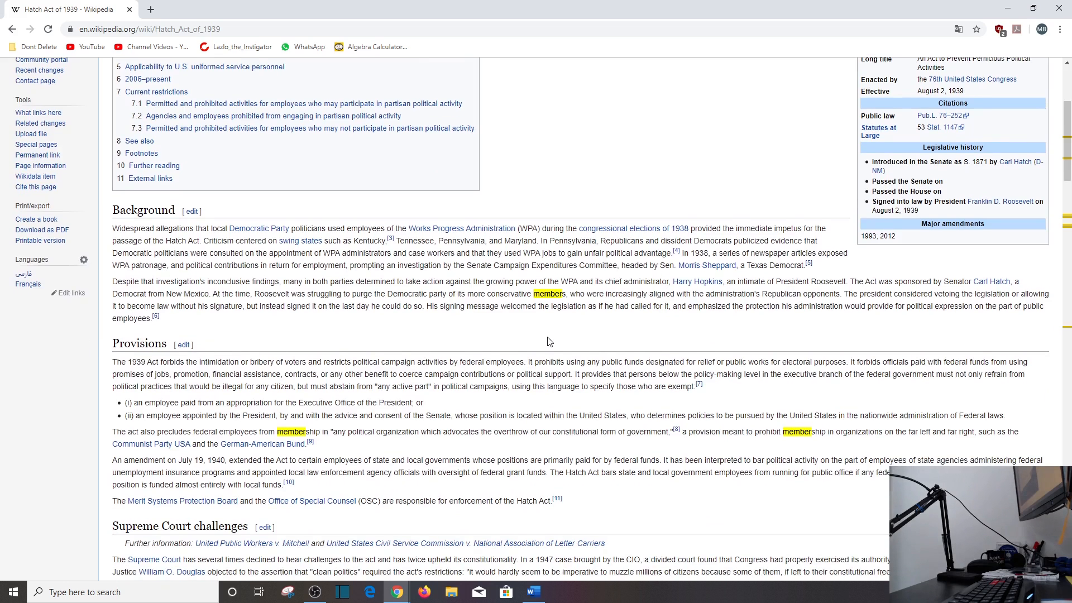
pyautogui.scroll(-2, 548, 340)
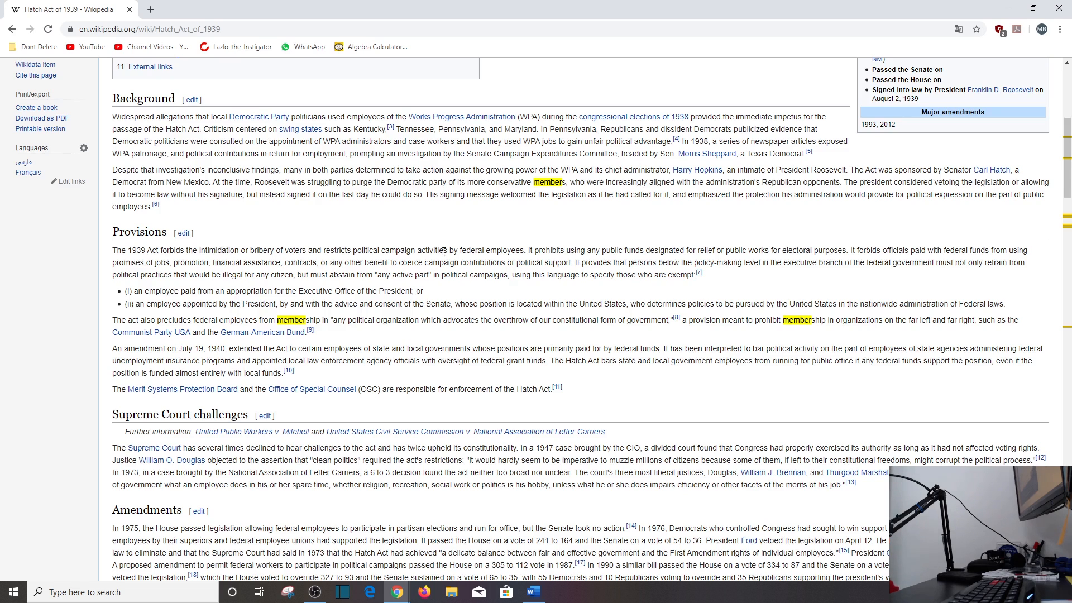
# Select 'by federal employees', then the Provisions passage beginning 'It prohibits using any public funds'.
pyautogui.moveTo(447, 249); pyautogui.dragTo(523, 253)
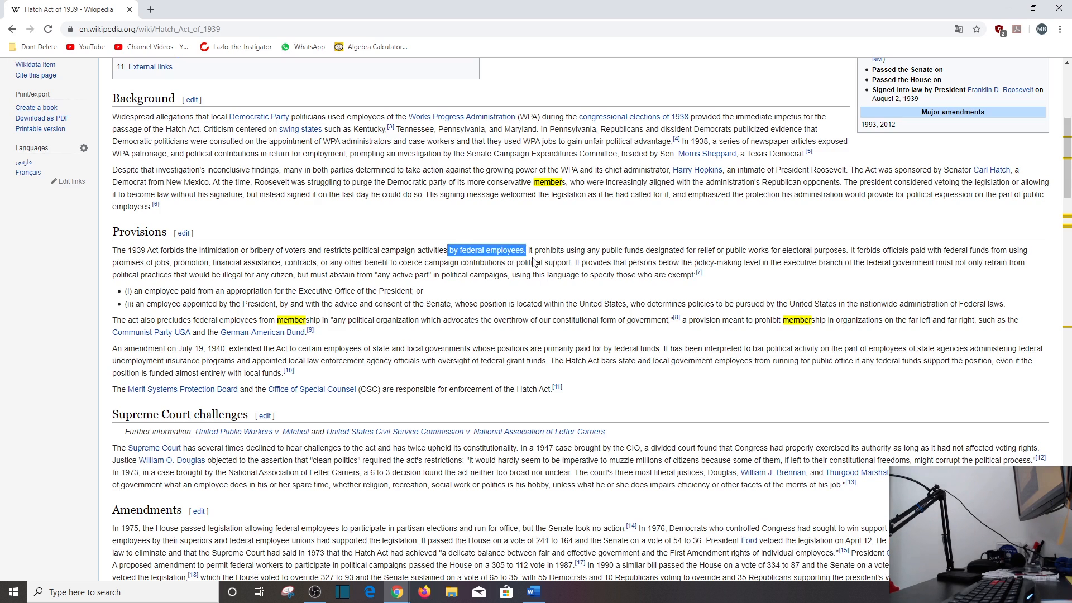
pyautogui.click(529, 252)
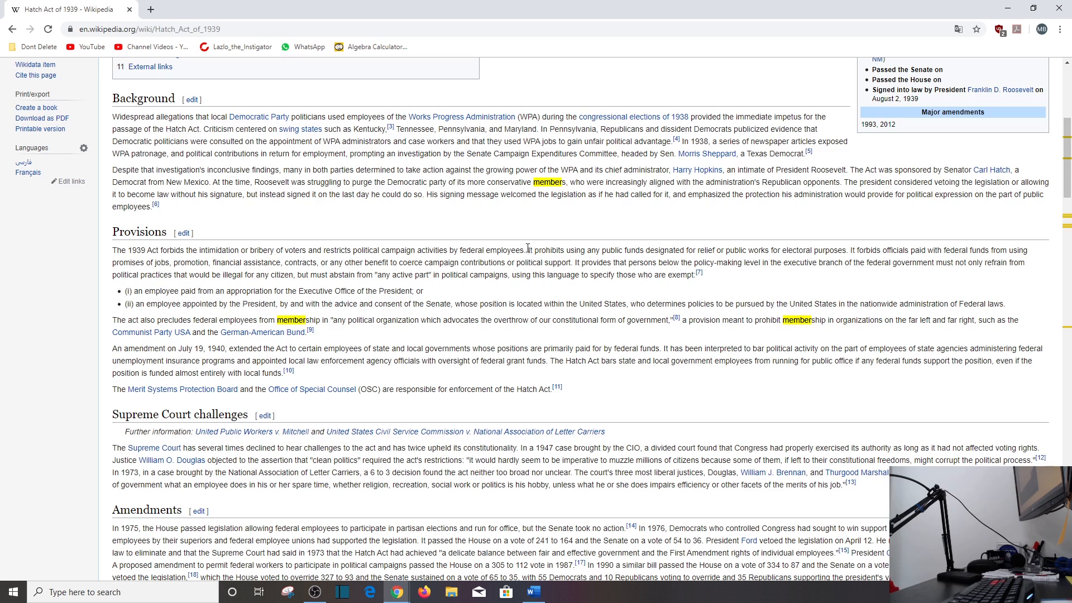
pyautogui.moveTo(530, 254); pyautogui.dragTo(557, 261)
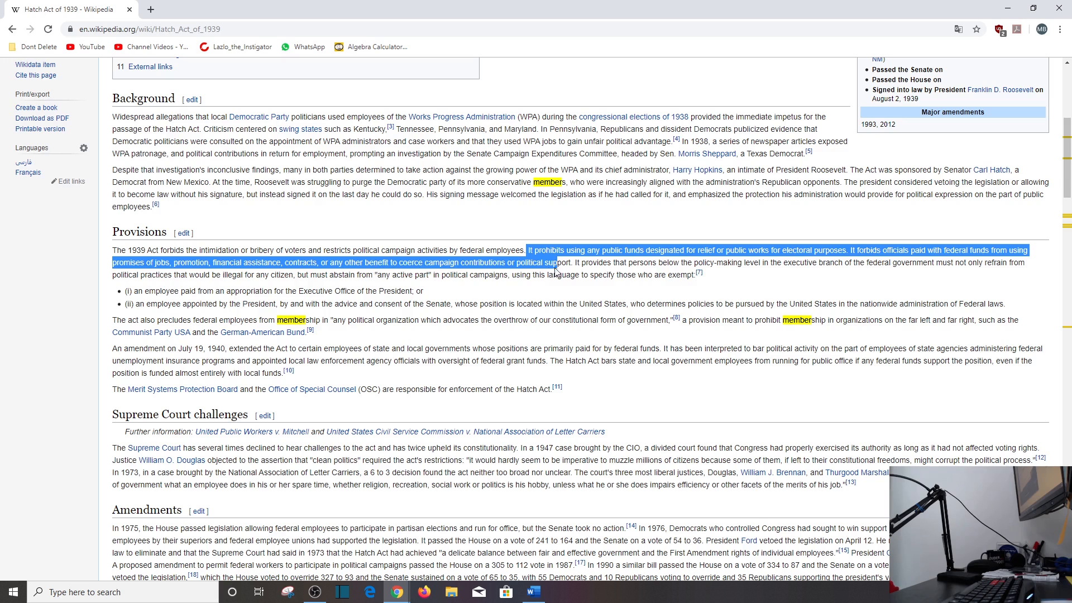
# Select the 'It provides' sentence, then 'Communist Party USA and the German-American Bund.'.
pyautogui.moveTo(575, 264); pyautogui.dragTo(700, 279)
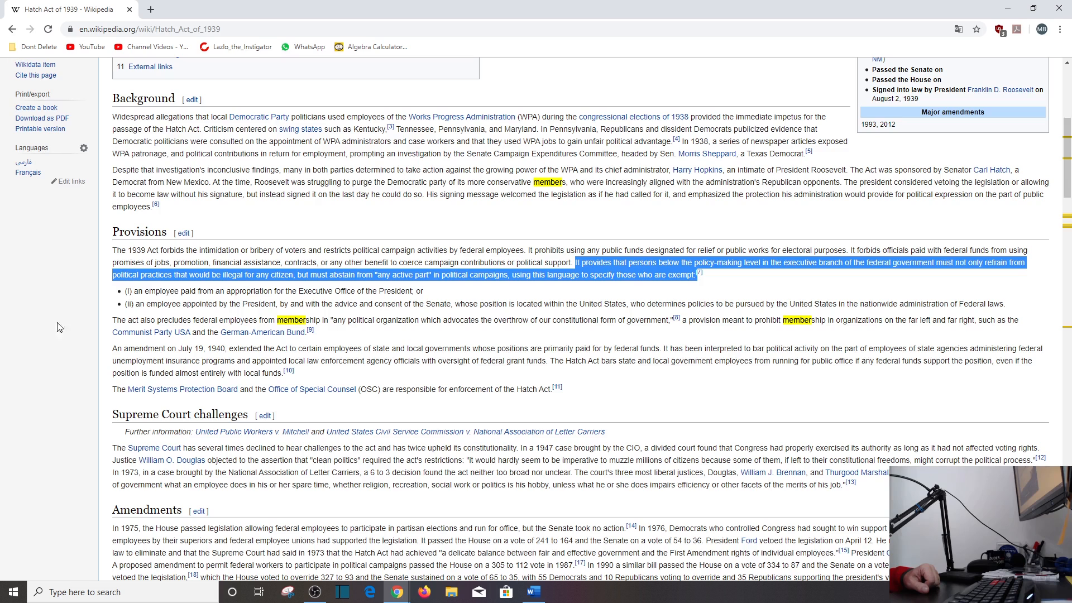
pyautogui.moveTo(99, 336); pyautogui.dragTo(318, 342)
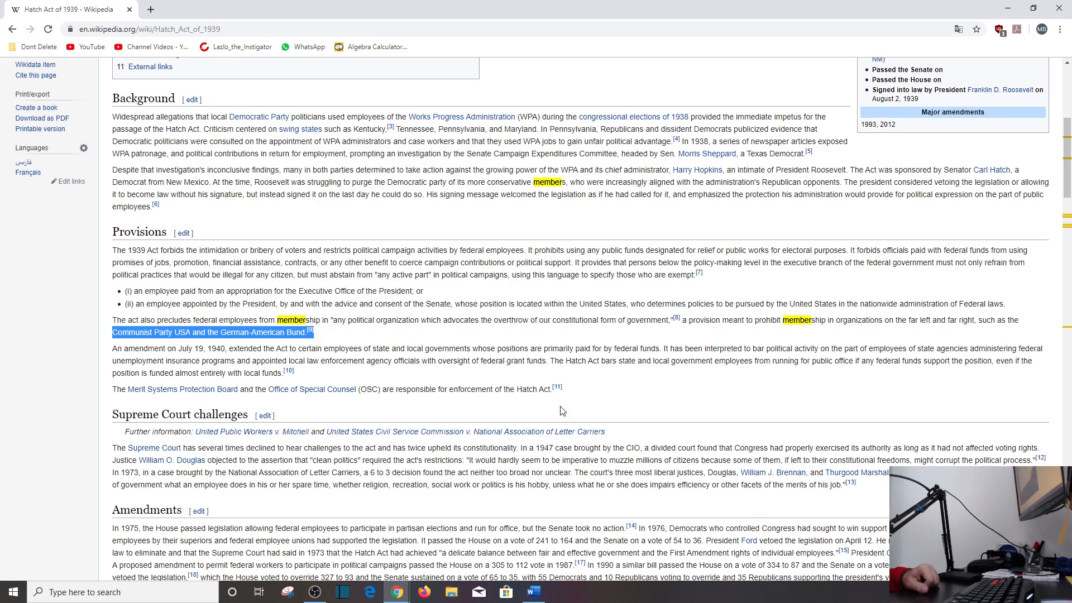
pyautogui.scroll(-2, 506, 437)
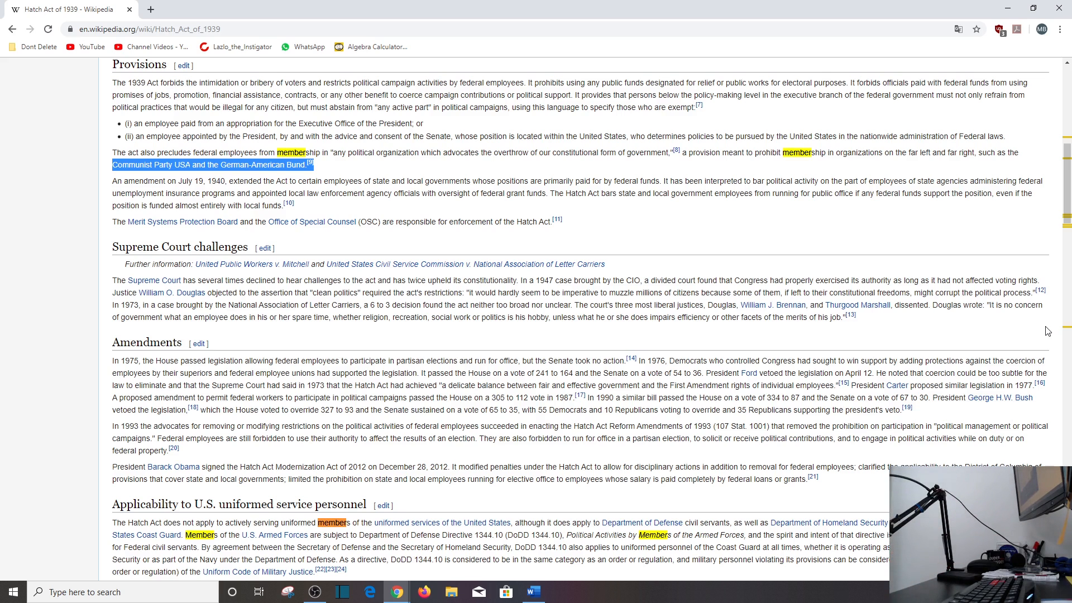
pyautogui.scroll(-2, 638, 416)
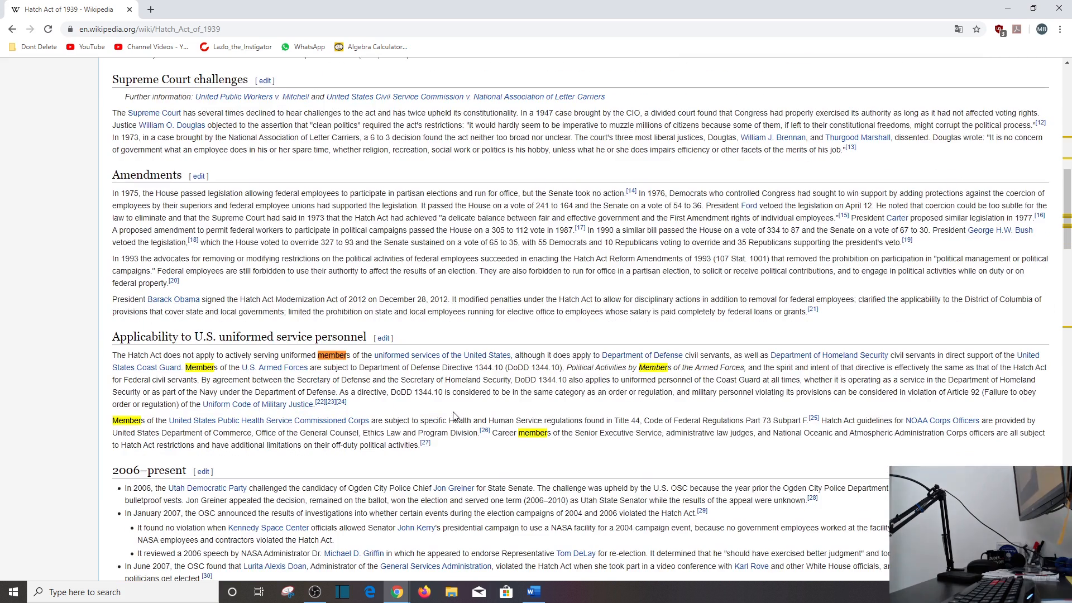
pyautogui.scroll(-2, 341, 415)
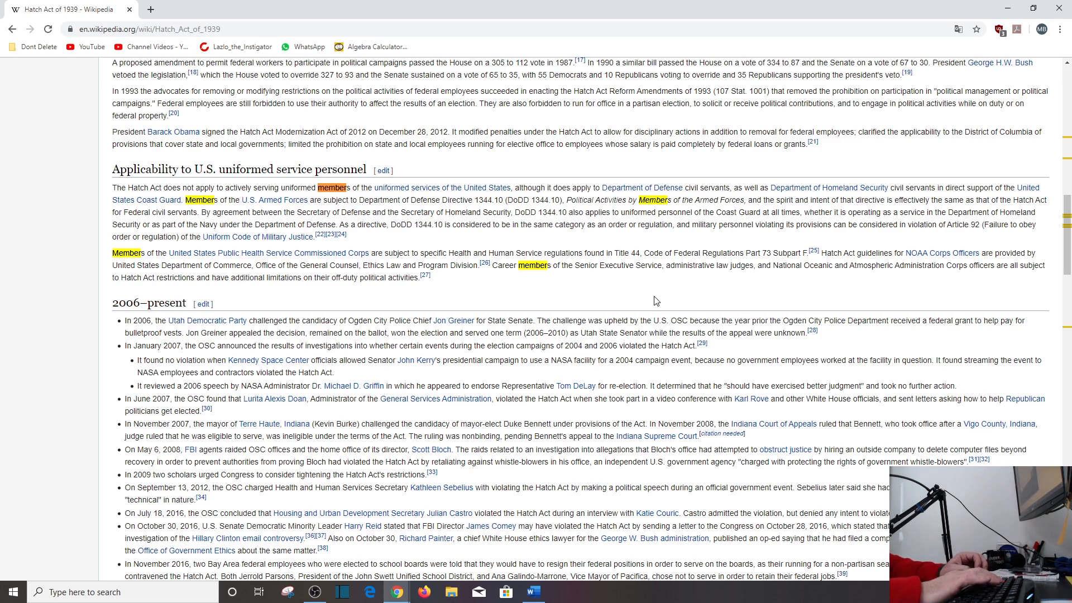
# Reopen the page search to look for 'family' in the article.
pyautogui.hotkey('ctrl', 'f')
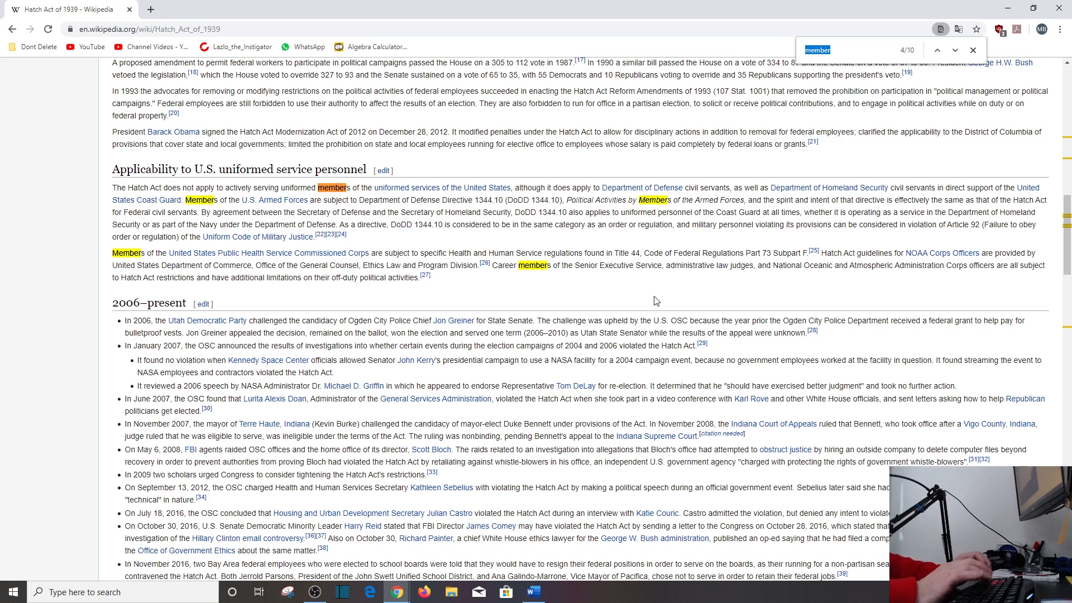
pyautogui.write('fami')
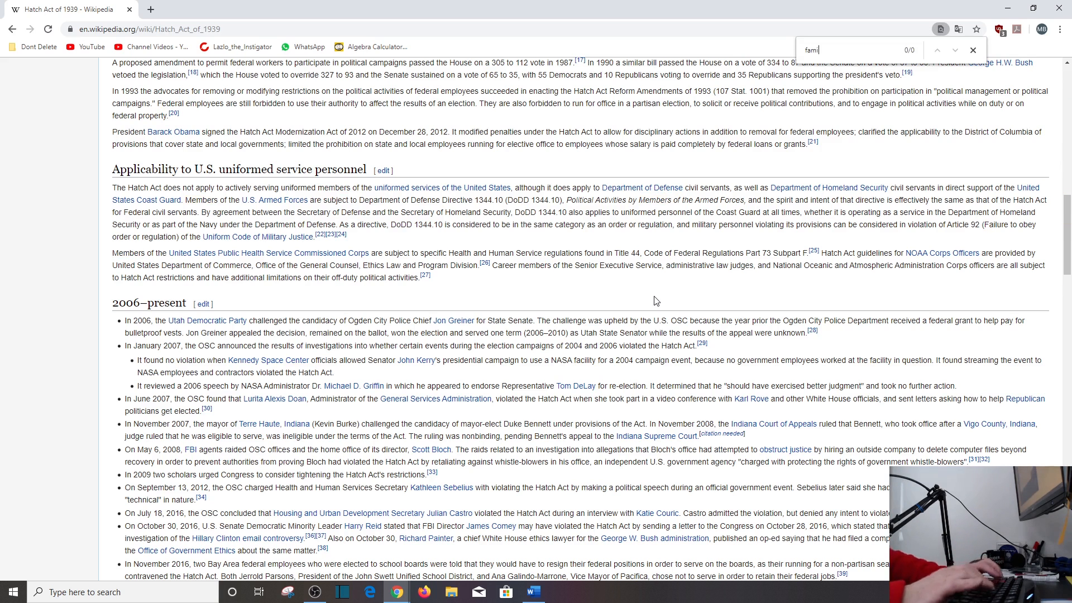
pyautogui.write('ly')
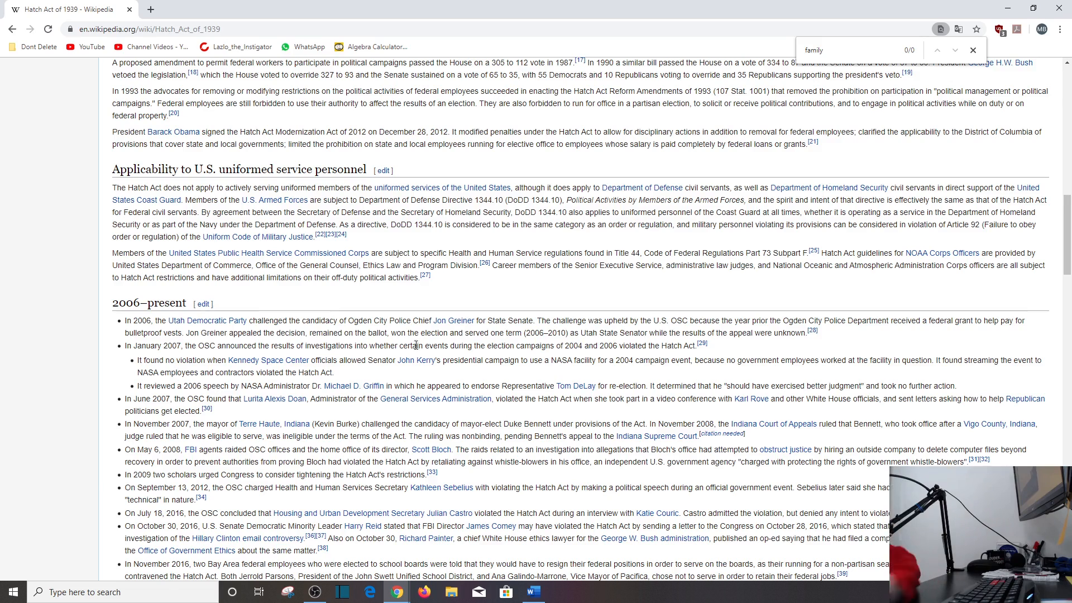
pyautogui.scroll(-2, 415, 345)
pyautogui.scroll(-1, 415, 345)
pyautogui.scroll(-2, 415, 346)
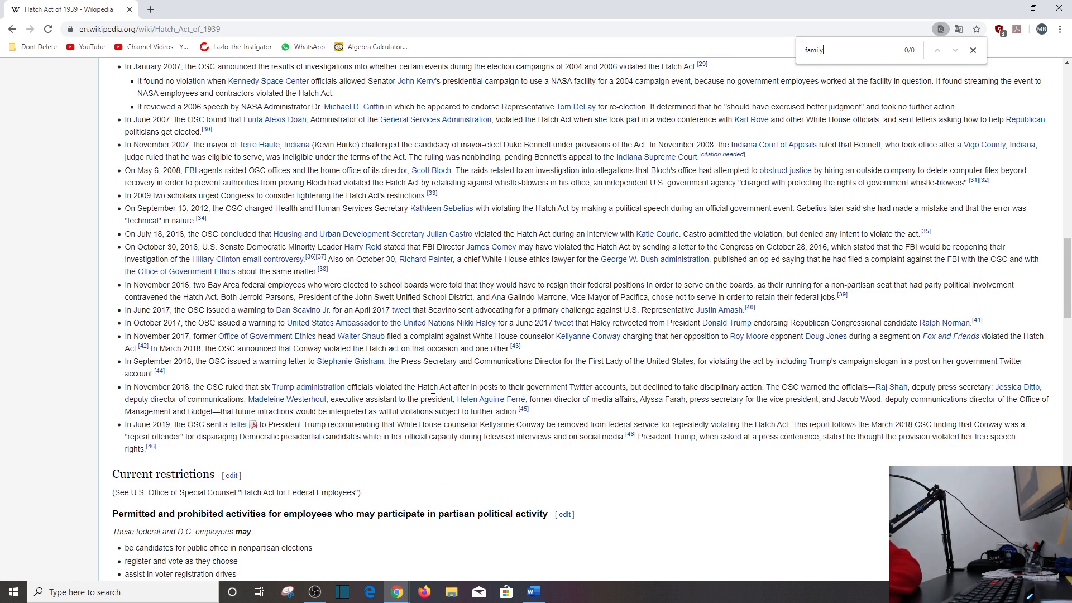
# Select the June 2019 paragraph on the OSC letter recommending Conway's removal.
pyautogui.moveTo(172, 451); pyautogui.dragTo(130, 437)
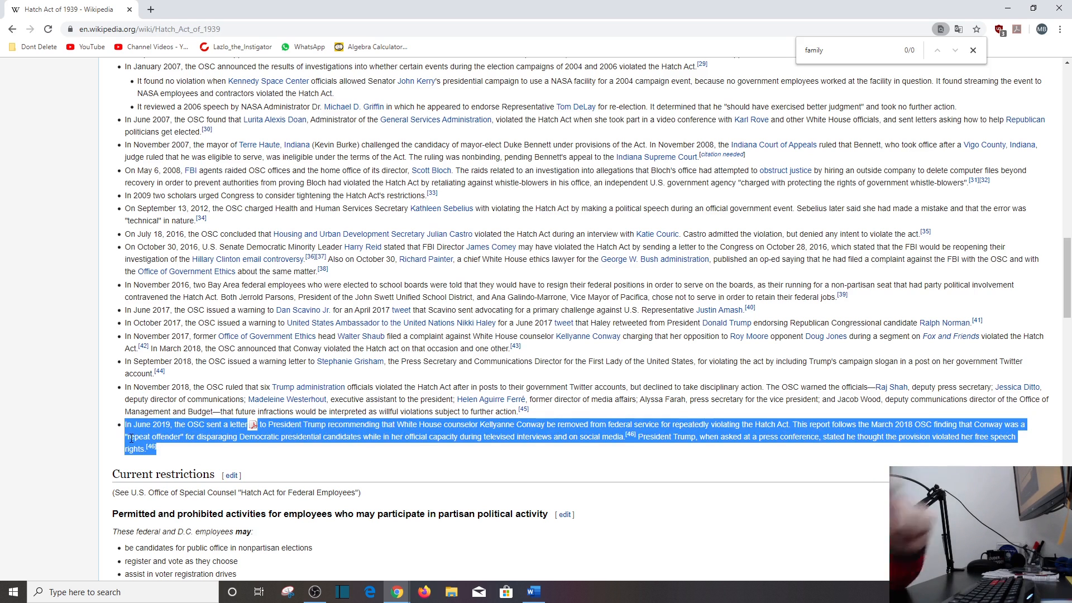